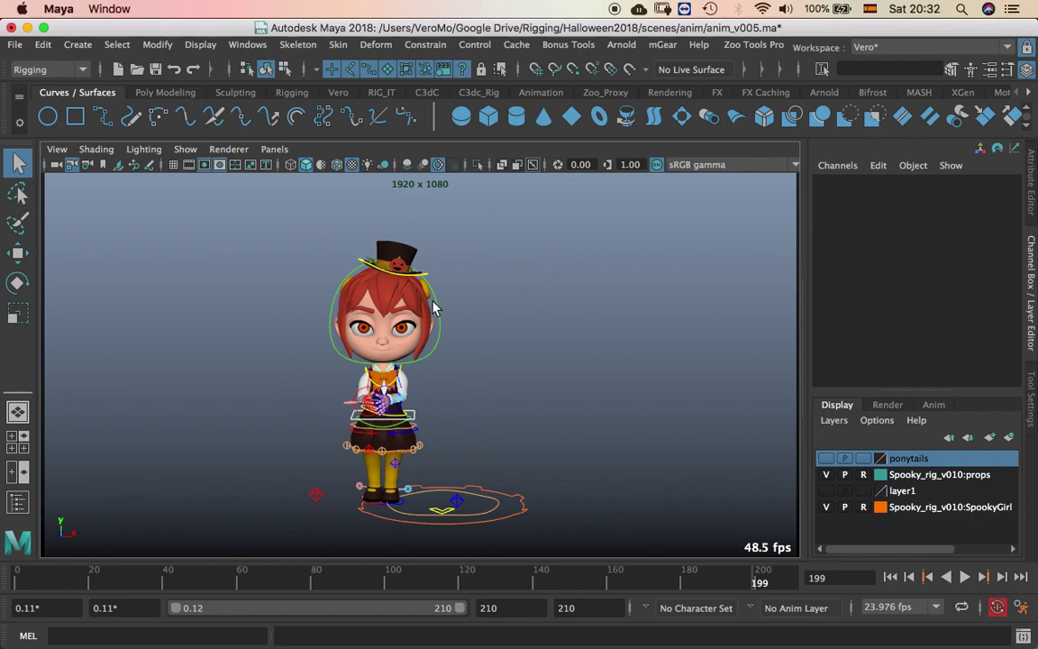
- Open the Reference Editor, view the file details of the Spooky_rig_v010 reference, and close the editor
click(14, 44)
click(75, 405)
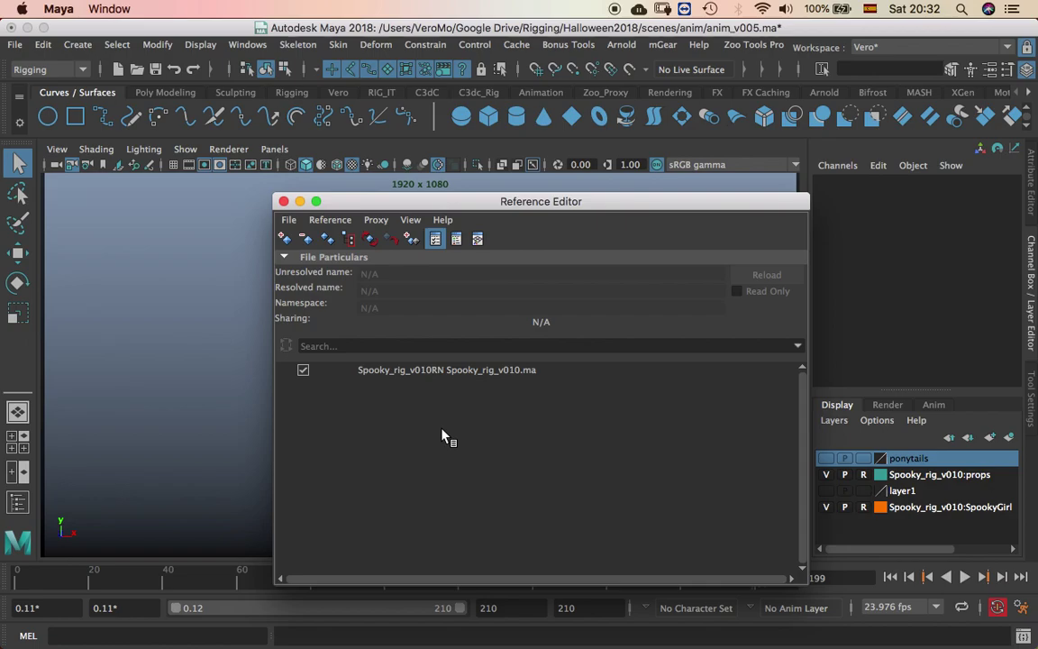
drag(398, 206, 601, 202)
click(236, 352)
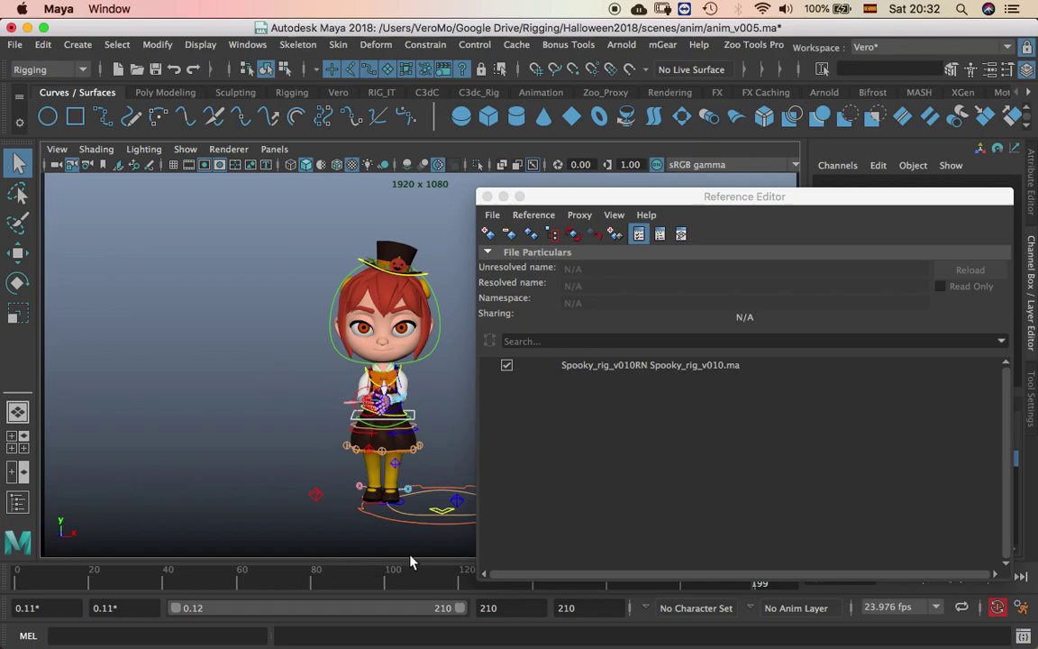
click(618, 366)
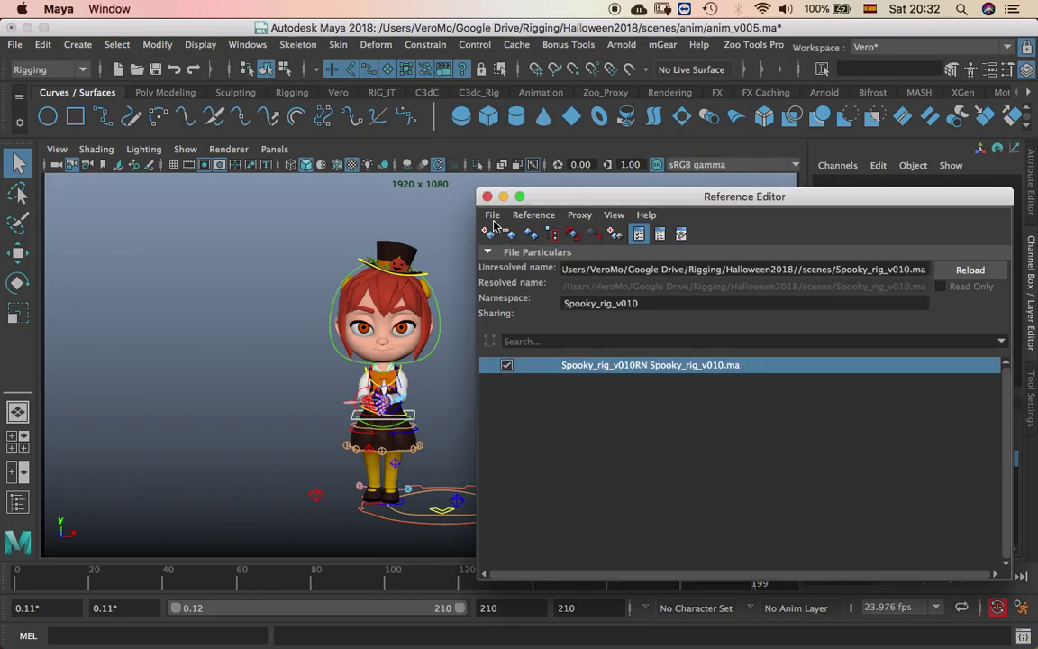
click(493, 218)
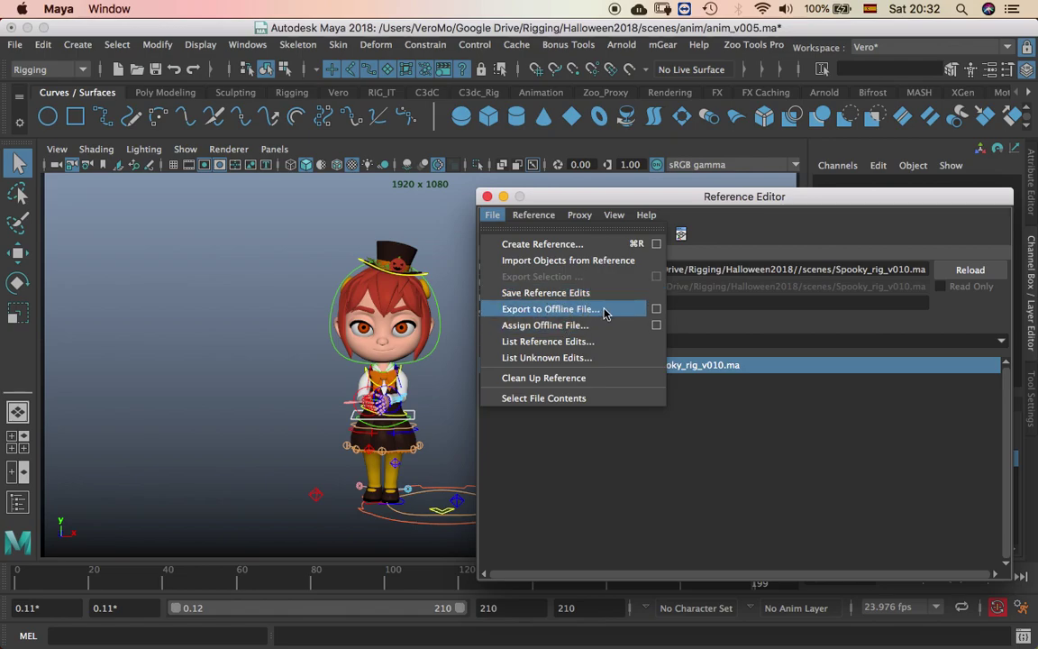
click(277, 322)
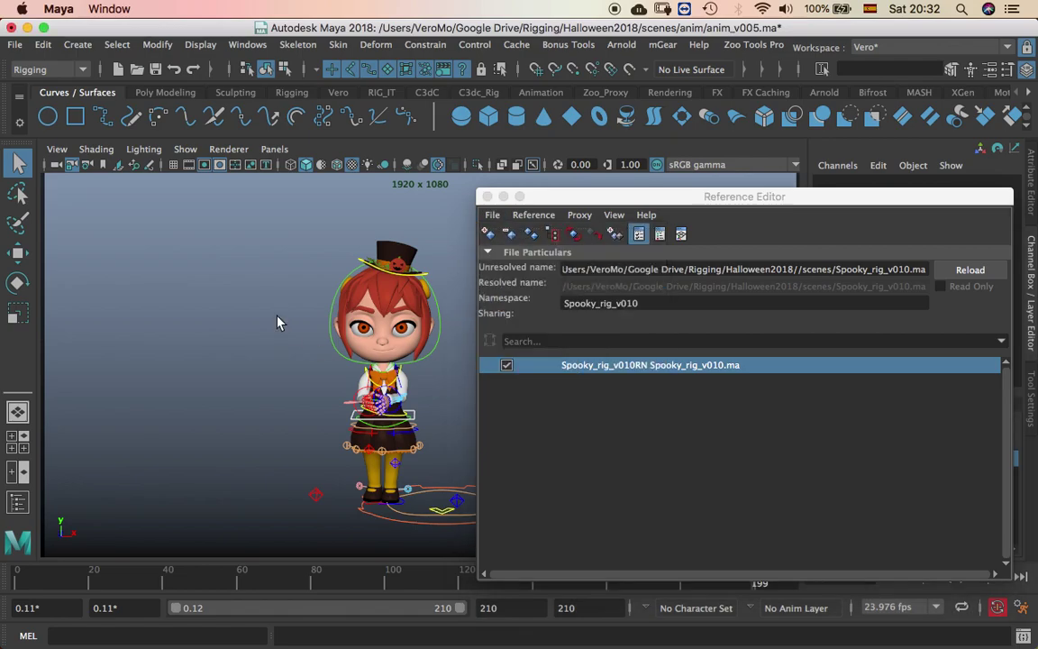
click(487, 197)
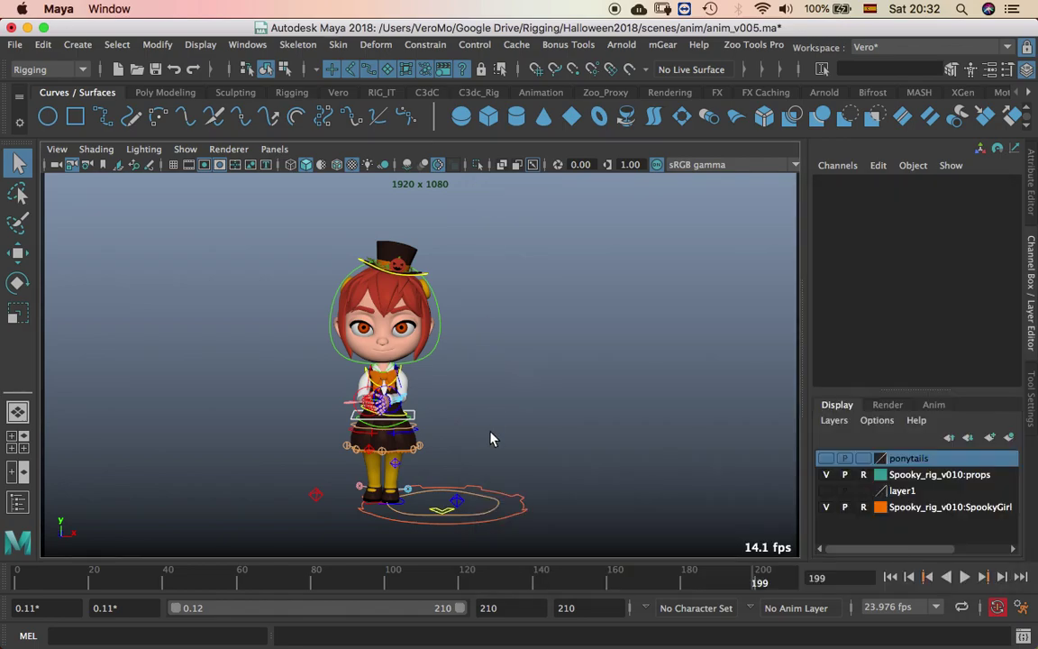
- Select the Spooky rig's root control and check the animImportExport plug-in's load state in the Plug-in Manager
click(523, 506)
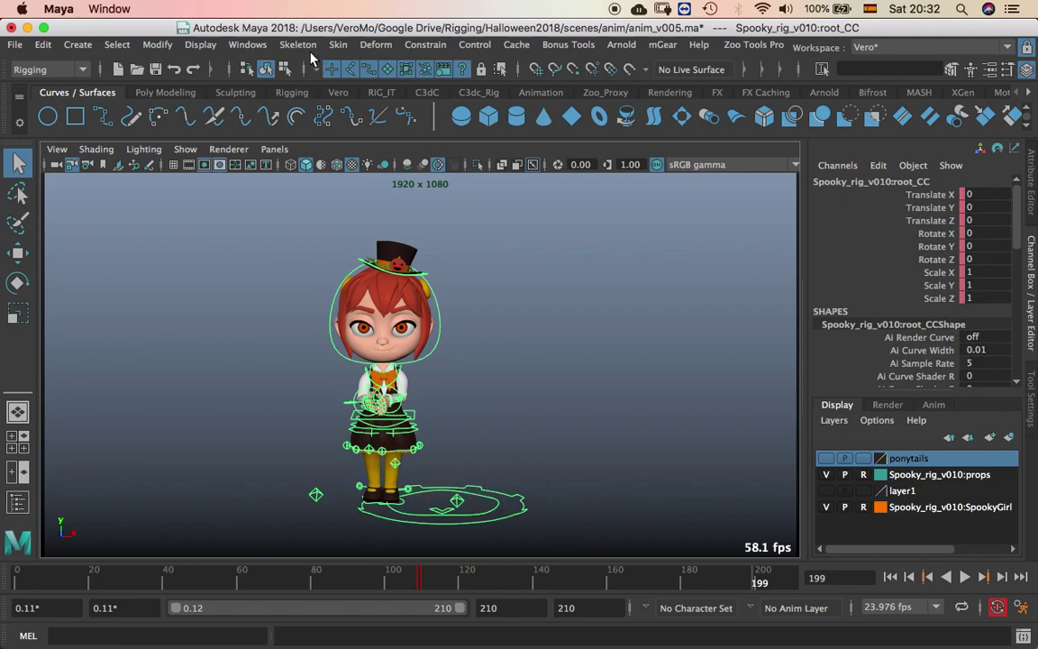
click(252, 48)
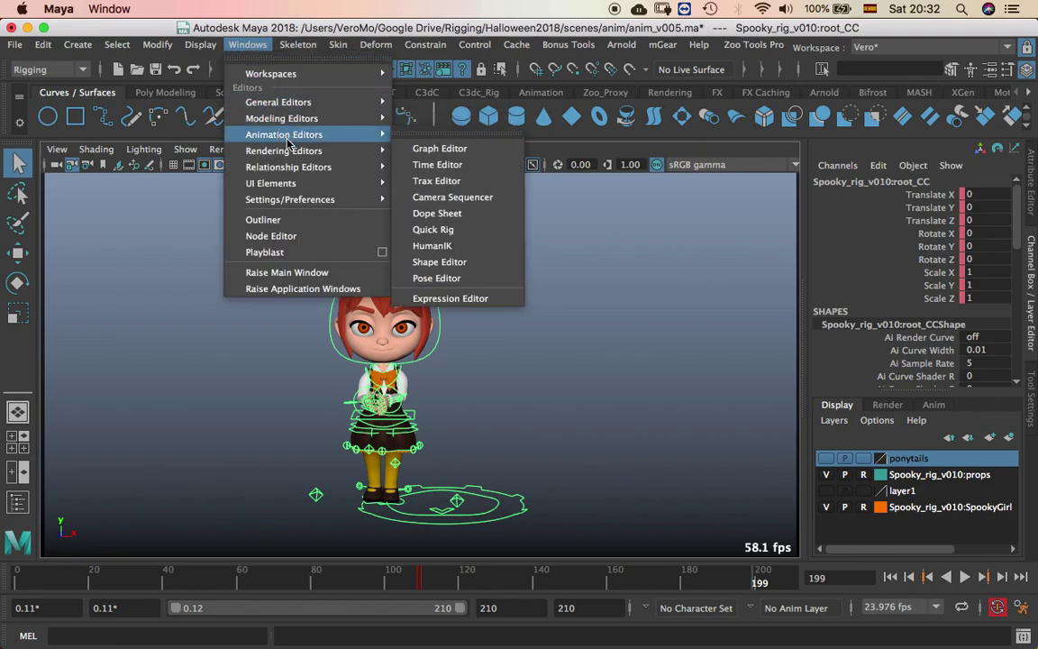
mouse_move(294, 185)
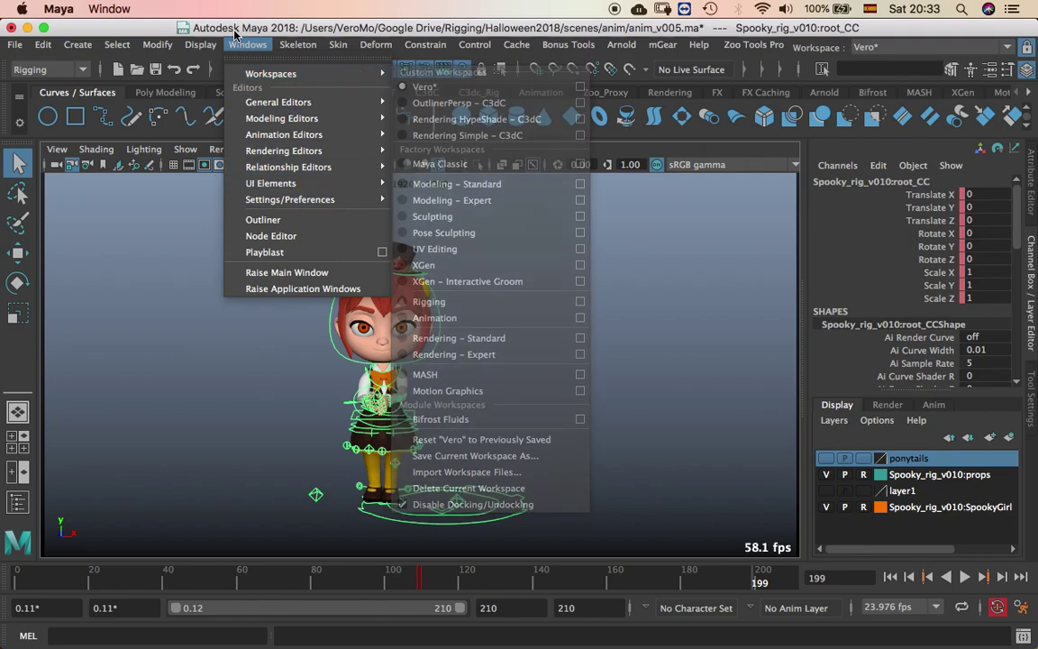
mouse_move(349, 208)
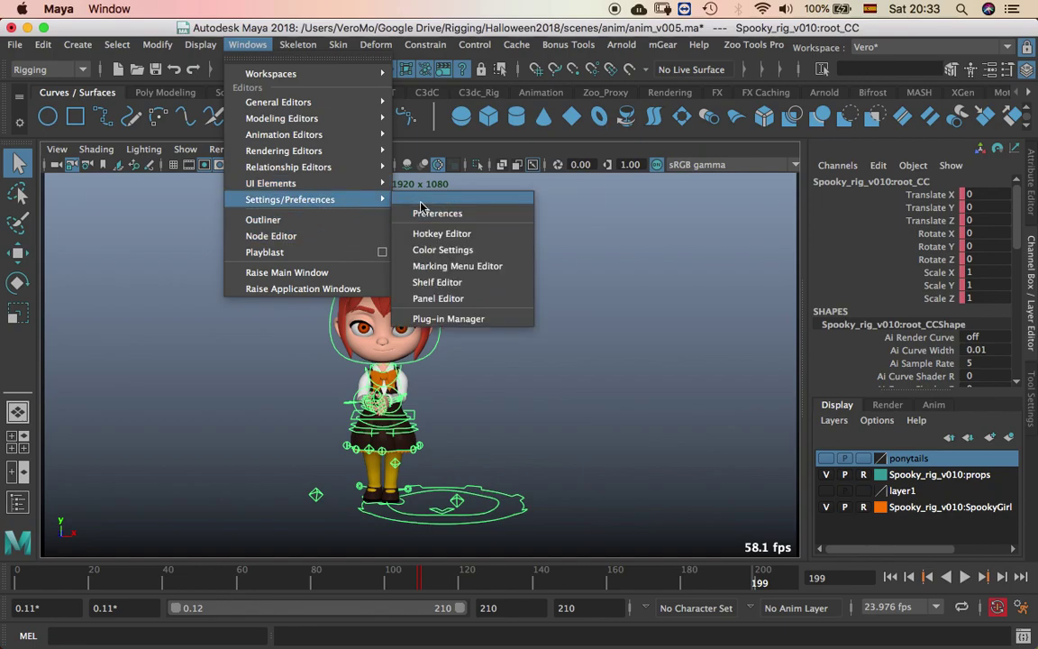
click(456, 319)
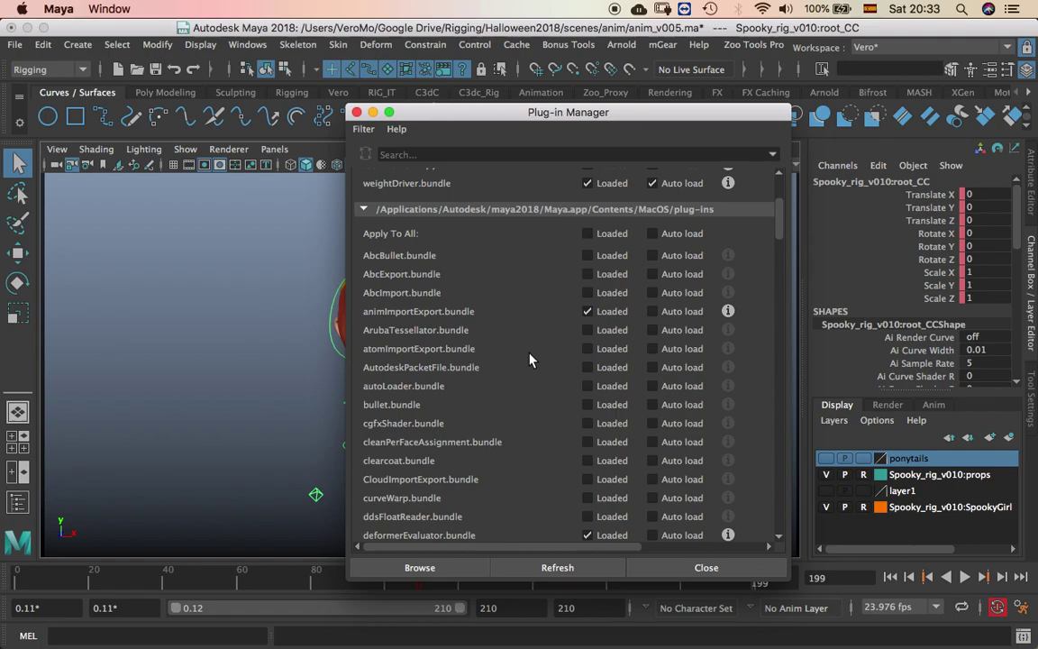
click(694, 566)
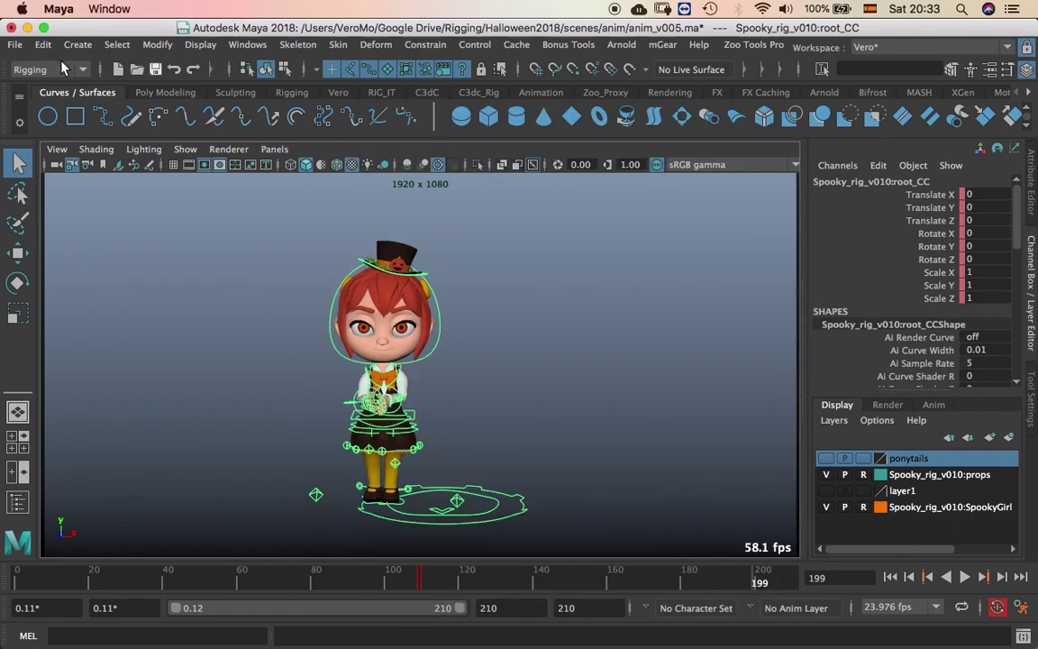
click(16, 47)
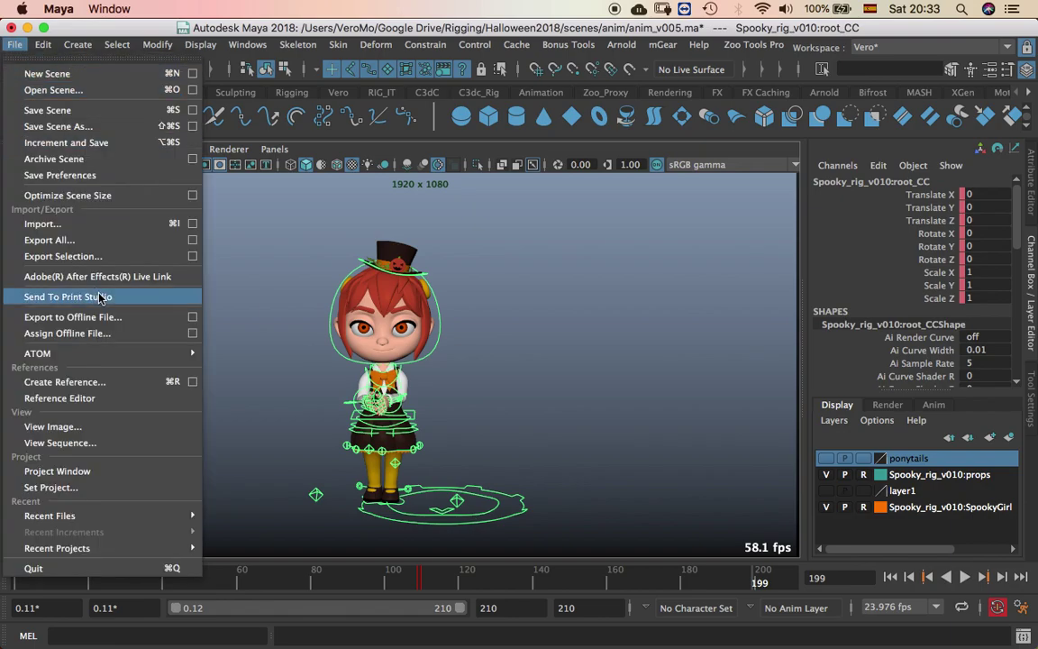
click(158, 257)
click(843, 602)
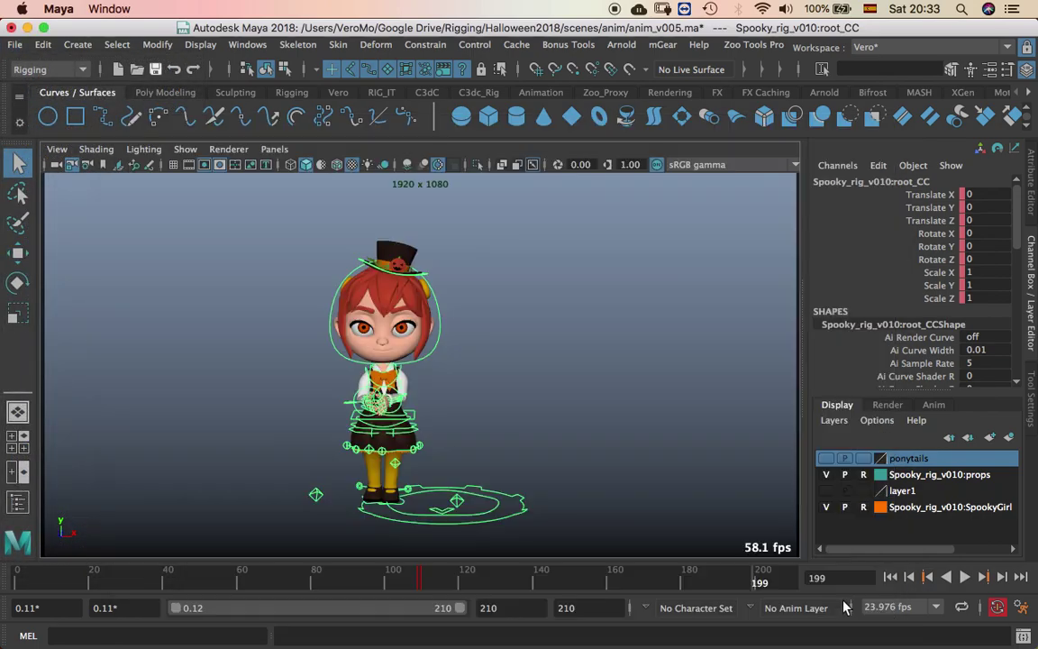
- Start an Export All with animExport as the file type and widen the options area to show the export settings
click(14, 44)
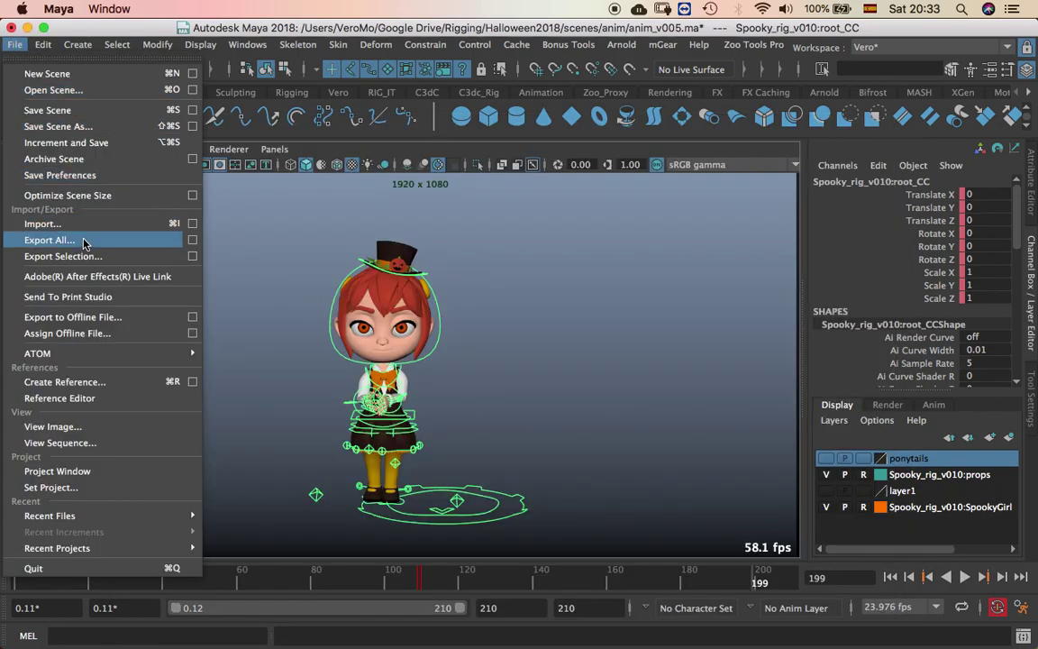
click(84, 241)
click(396, 602)
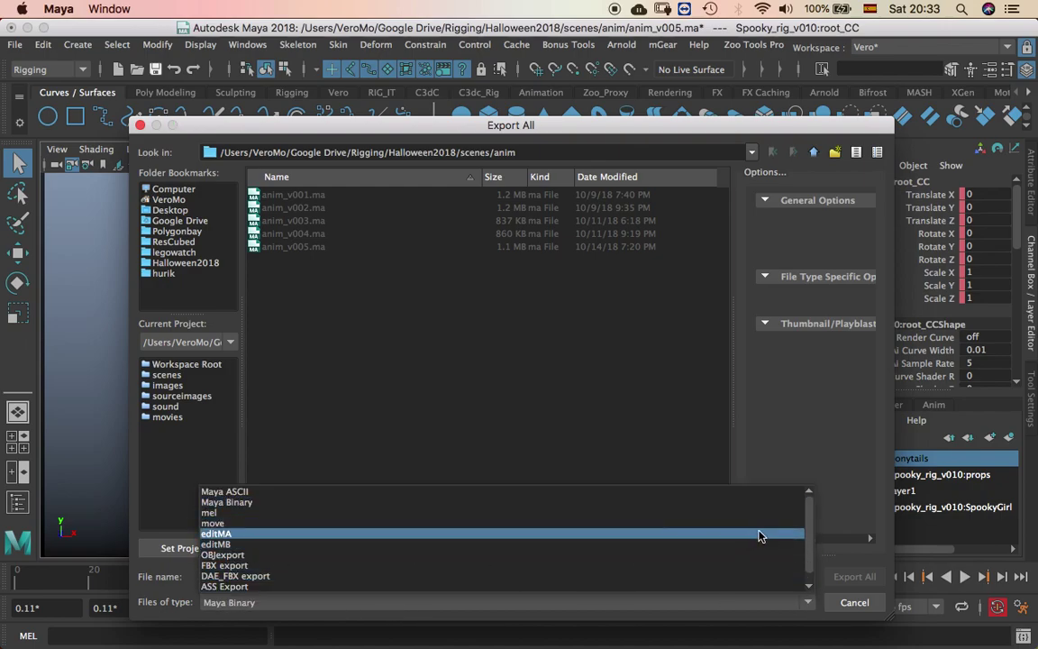
mouse_move(812, 587)
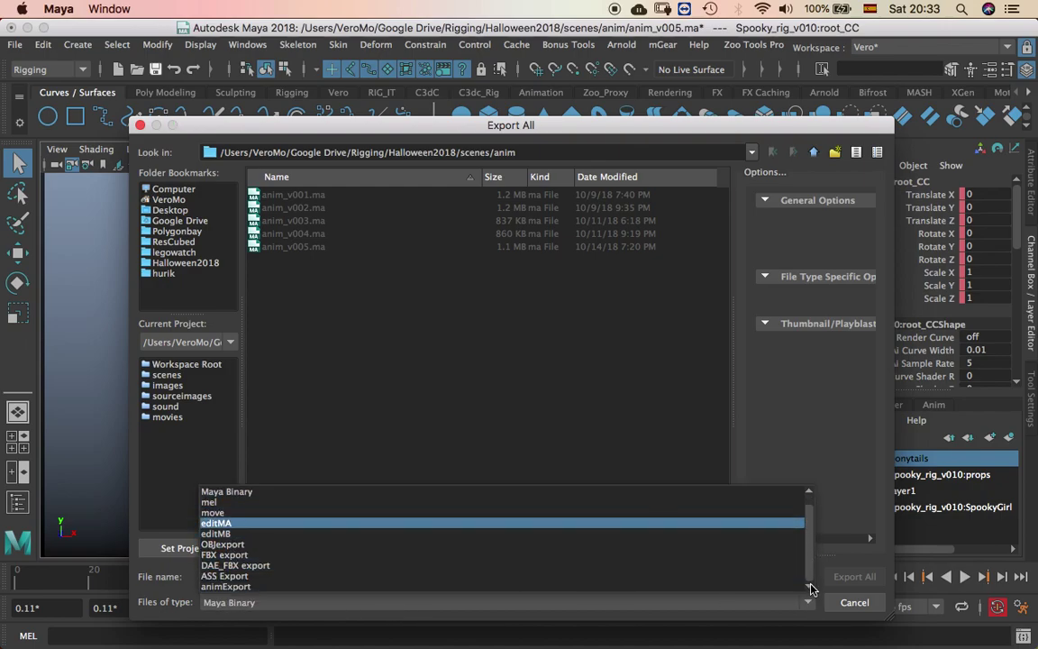
click(308, 585)
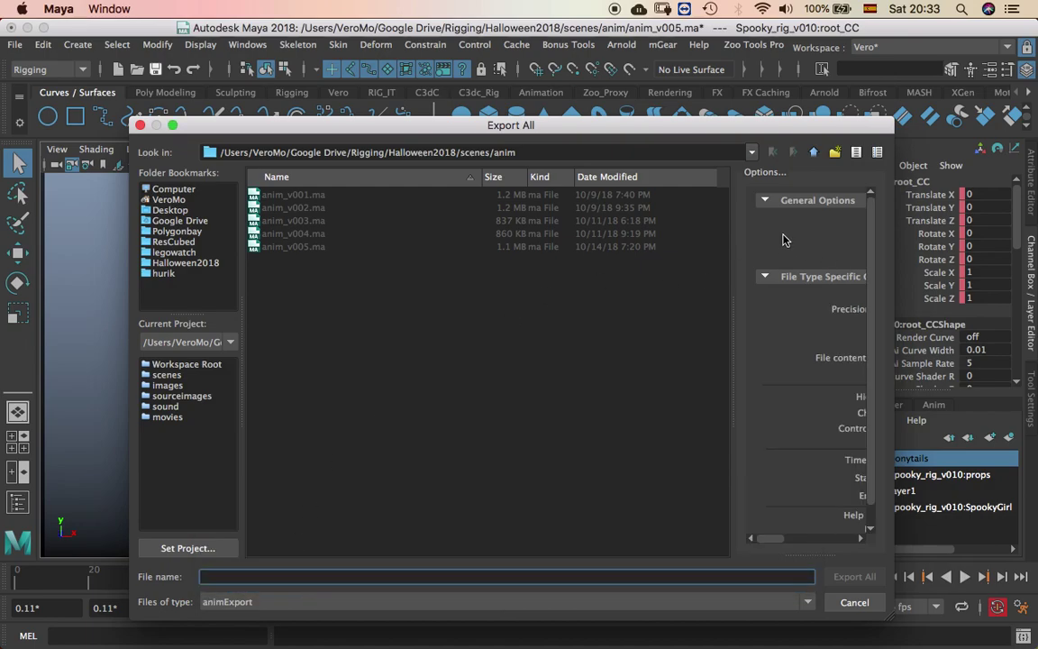
drag(732, 325, 479, 325)
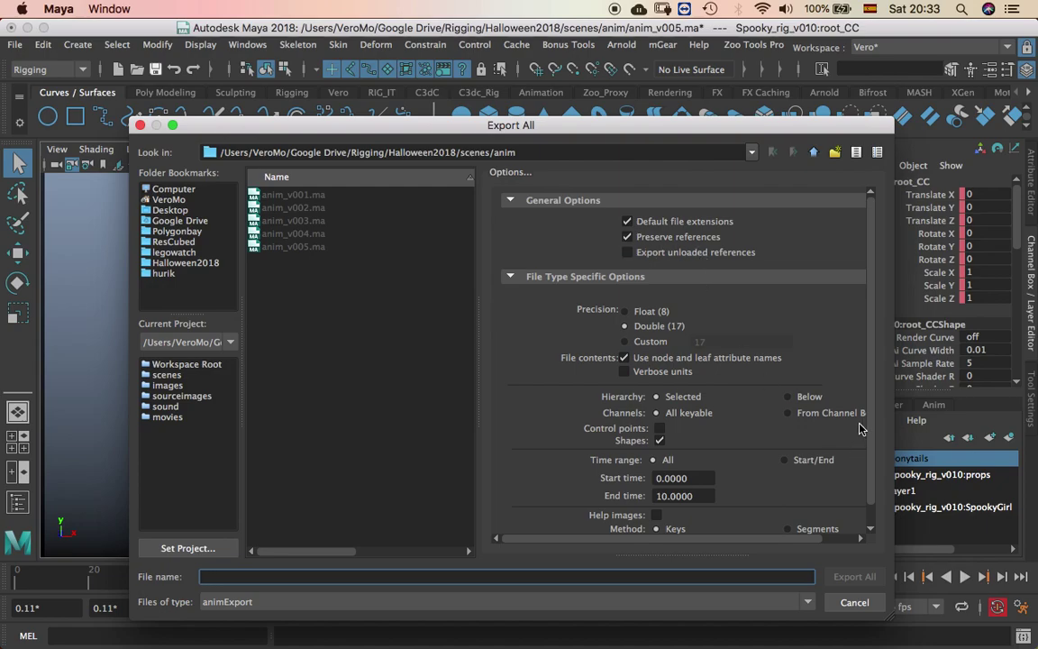
- Set the export hierarchy to Below, export the animation as spooky_anim, and clear the selection
click(810, 400)
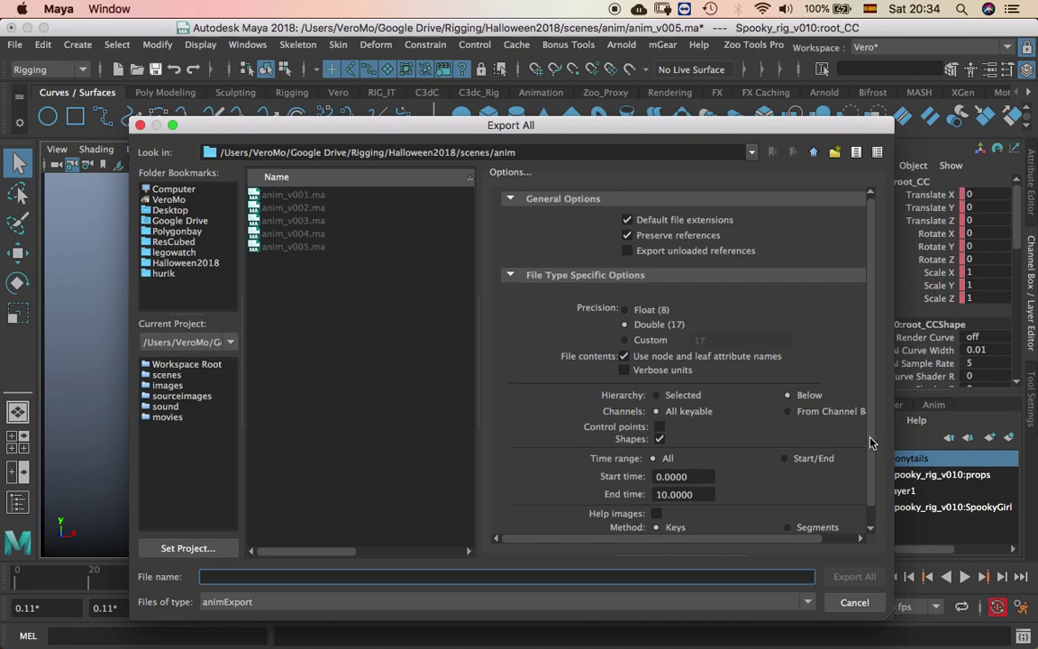
scroll(864, 436, down, 1)
drag(895, 618, 945, 643)
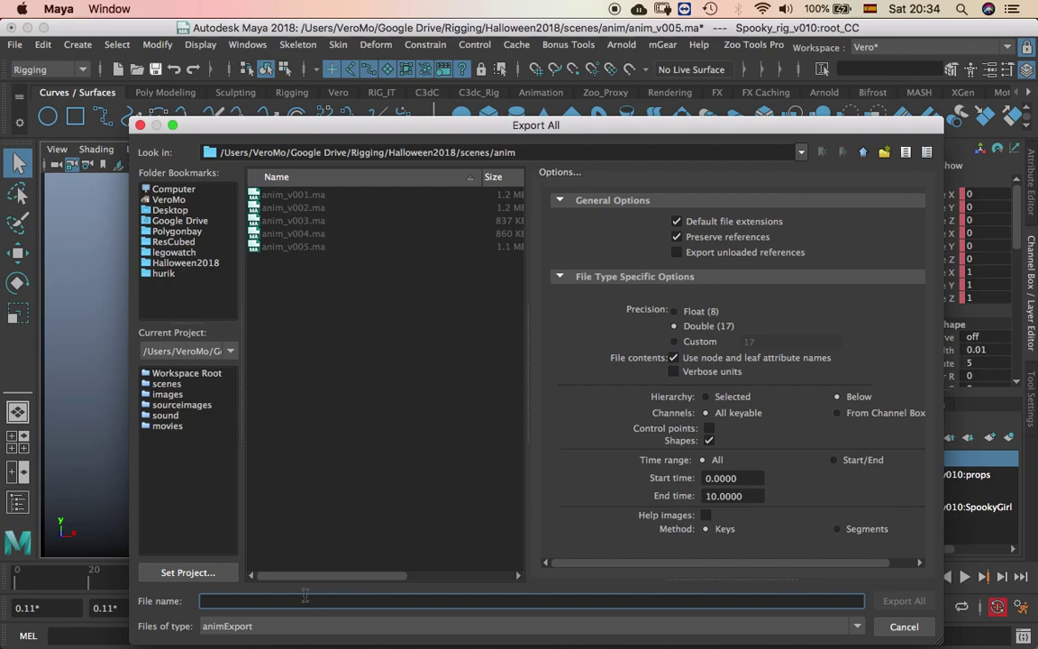
text(spooky_anim)
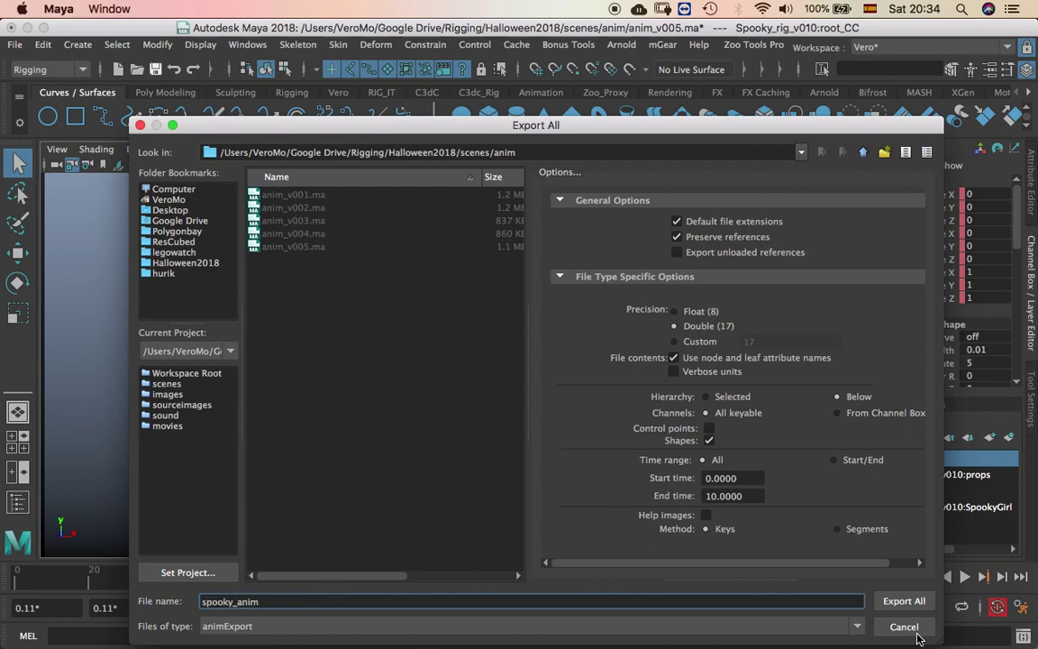
click(903, 599)
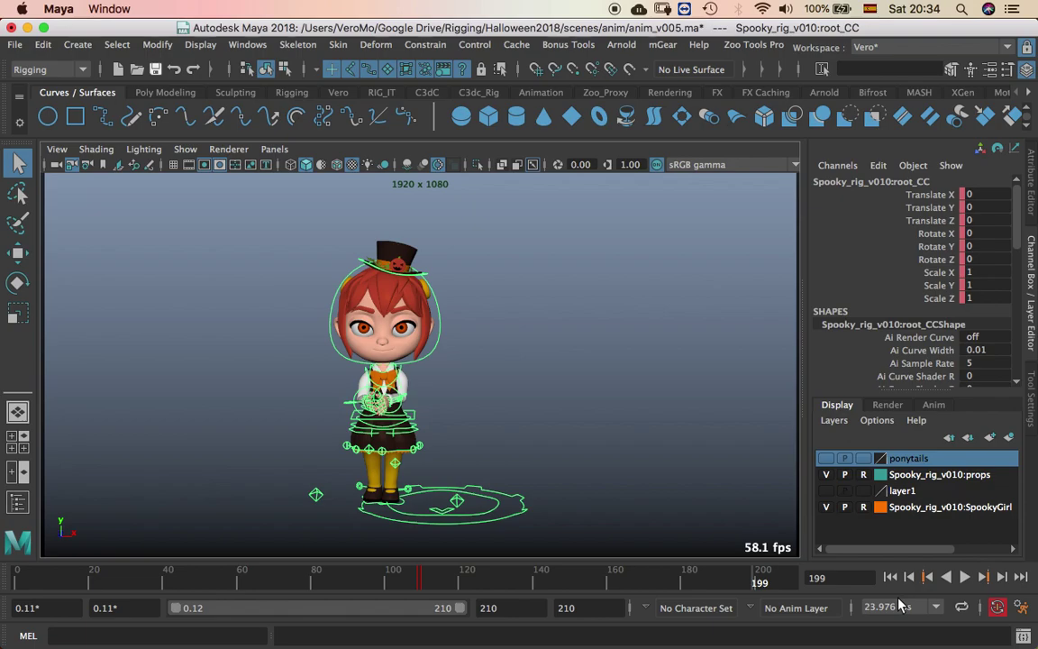
click(533, 417)
click(14, 45)
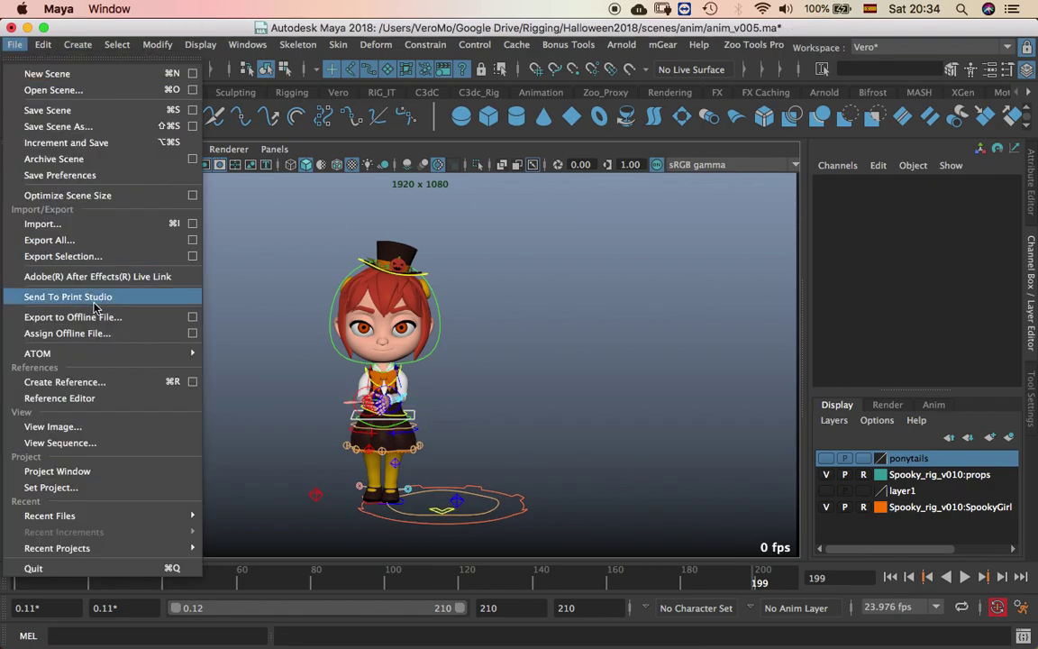
click(76, 225)
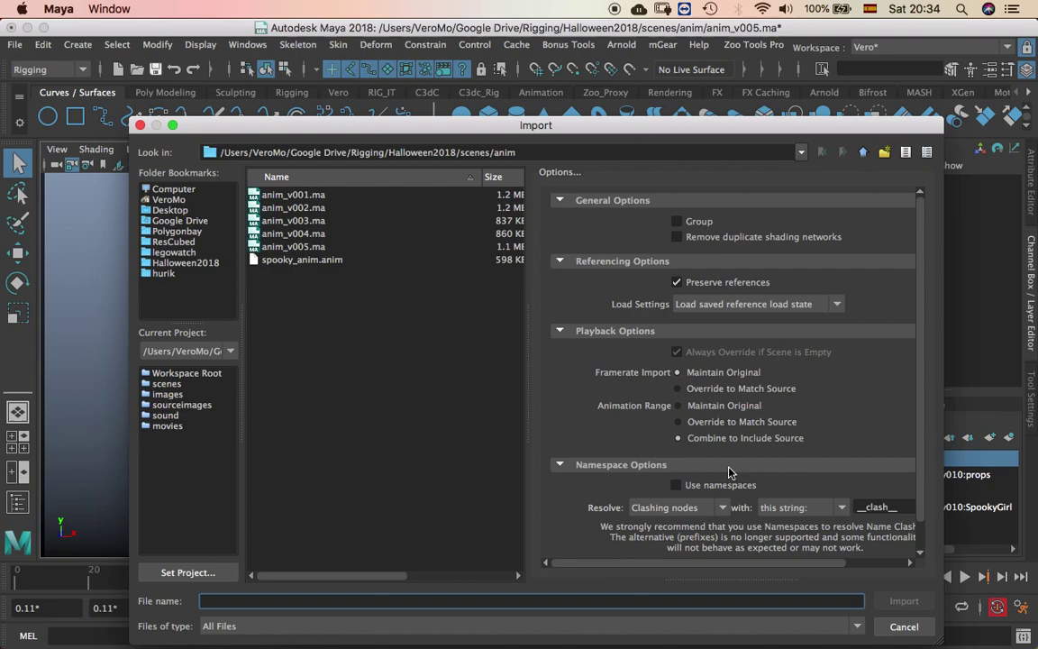
click(904, 627)
- Reference Spooky_rig_2017.ma from the project's scenes folder into the scene through the Reference Editor
click(15, 44)
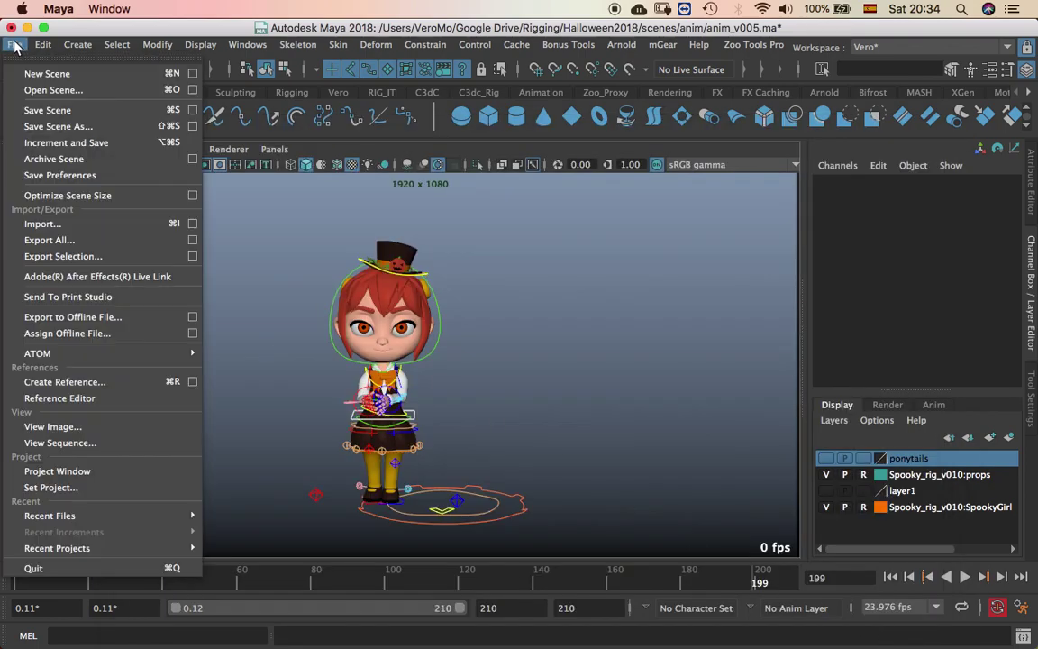
click(65, 397)
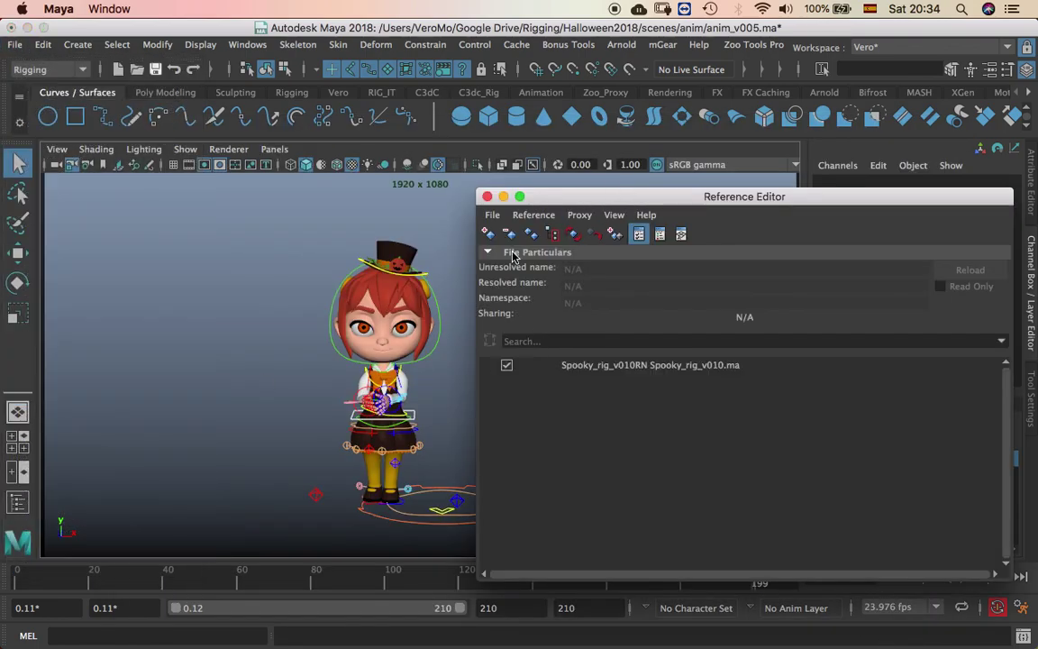
click(487, 233)
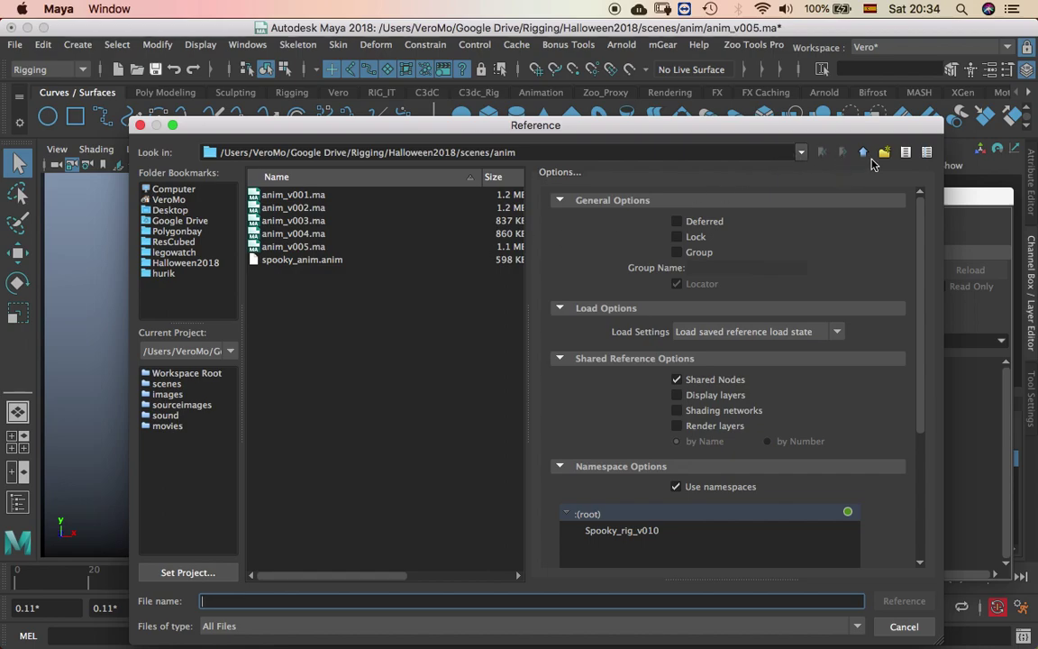
click(864, 151)
click(315, 389)
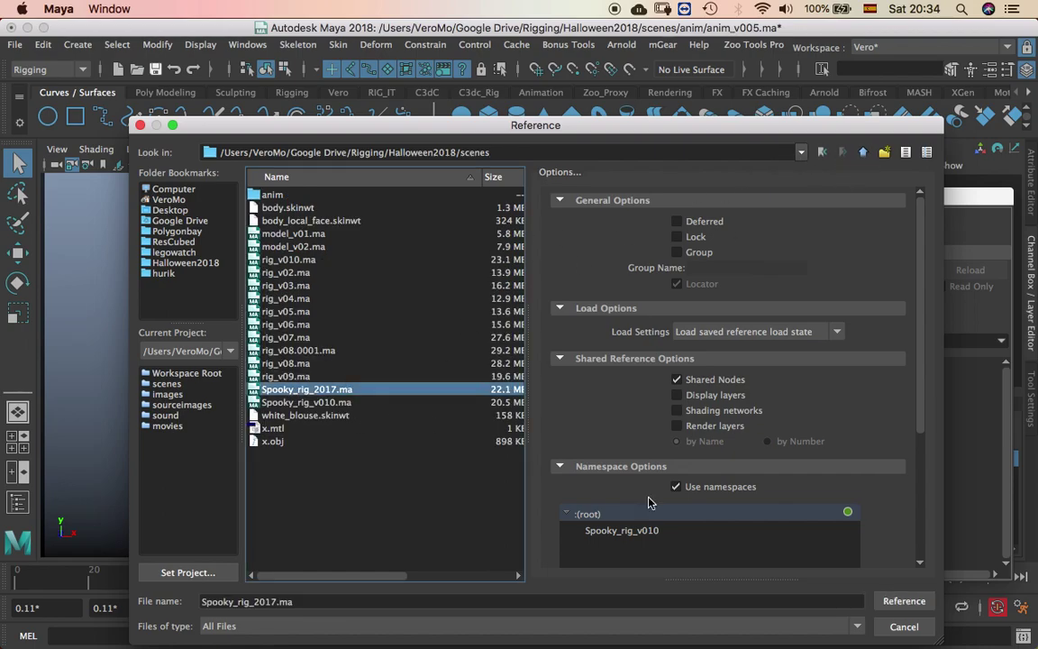
click(901, 601)
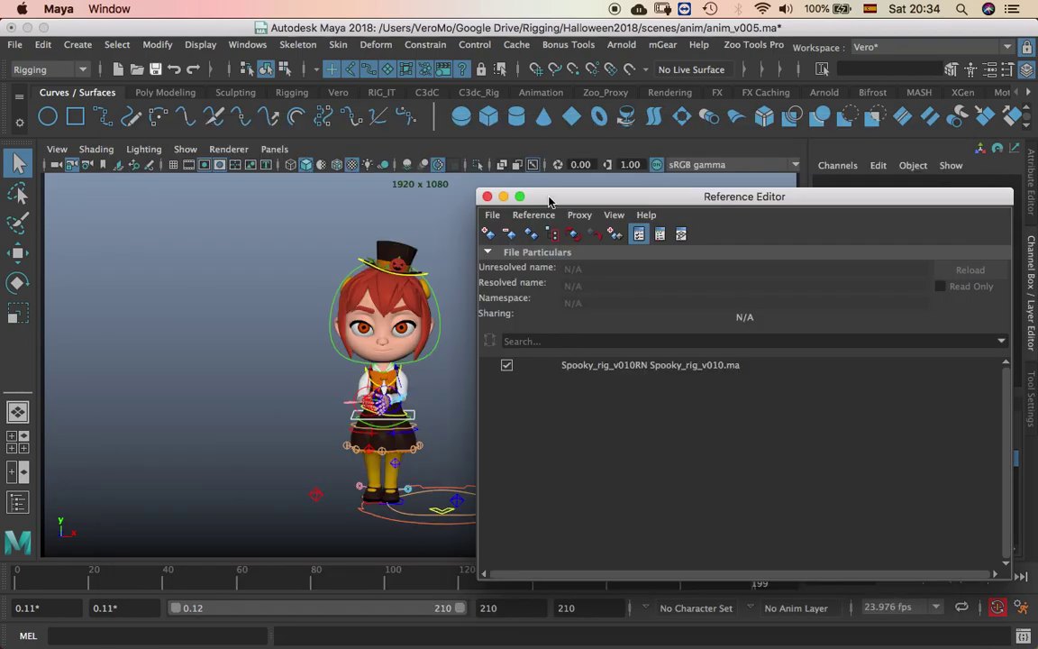
drag(549, 200, 676, 208)
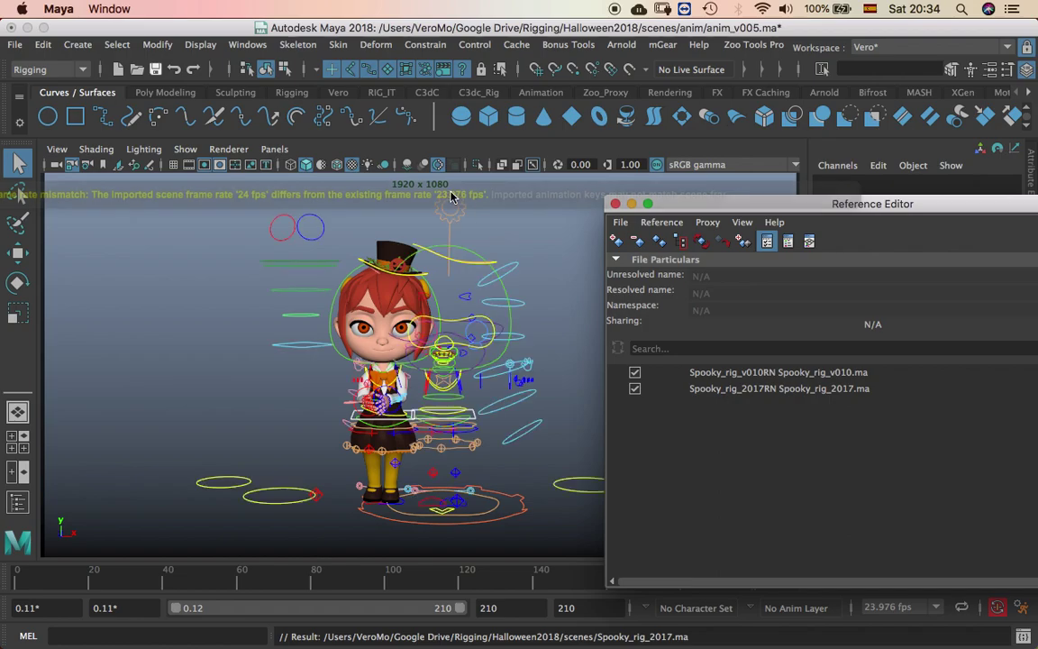
- Select the Spooky_rig_v010 root control, minimize the Reference Editor, and clear the selection
click(516, 514)
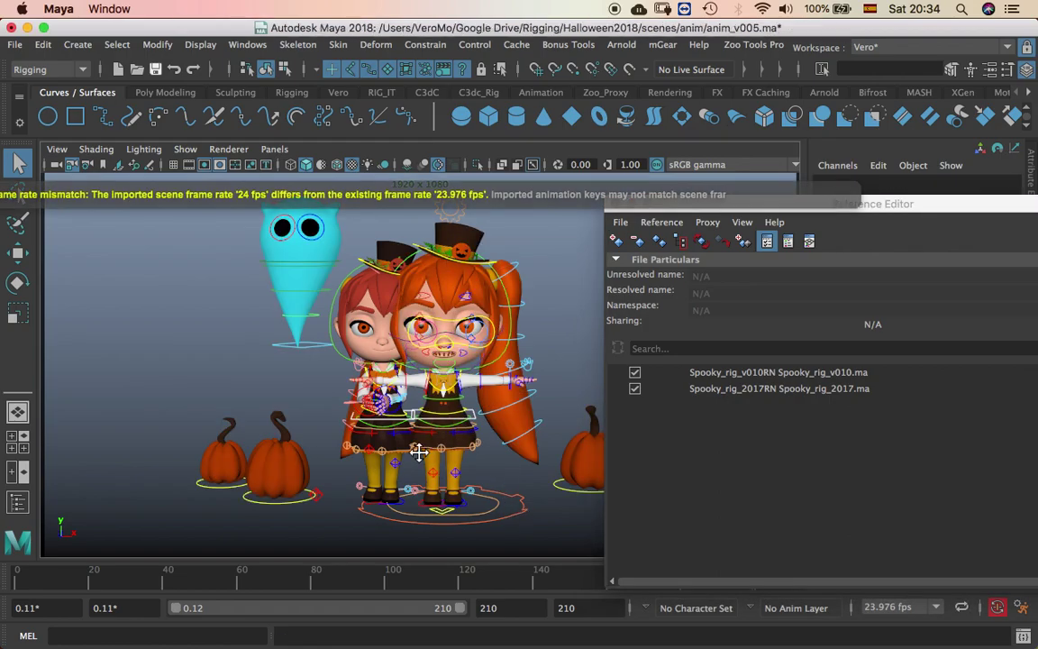
click(519, 514)
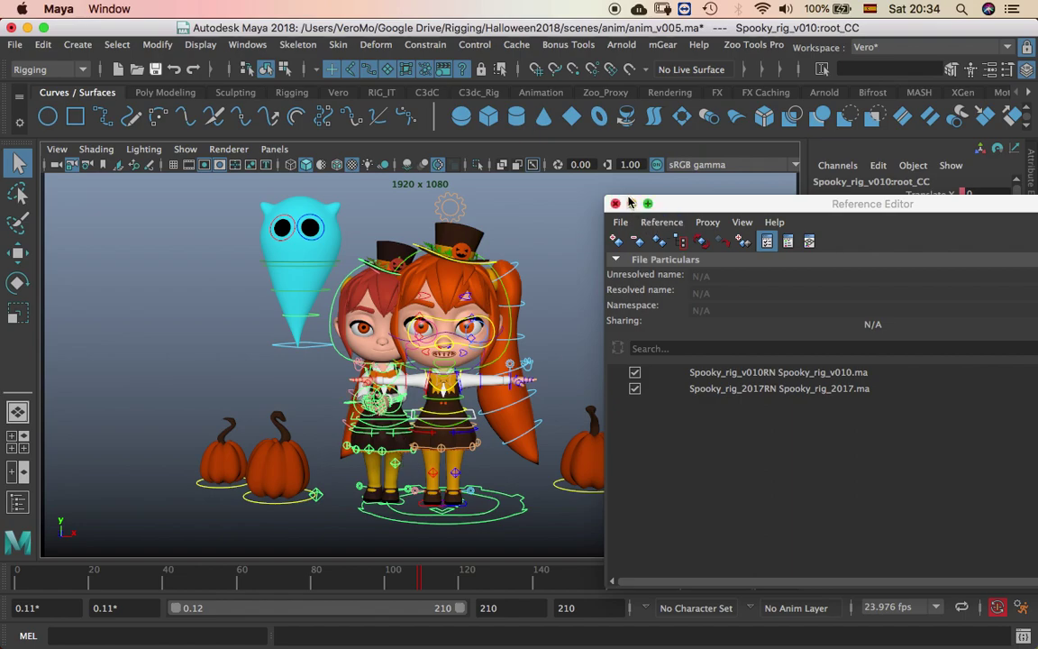
click(633, 204)
click(556, 468)
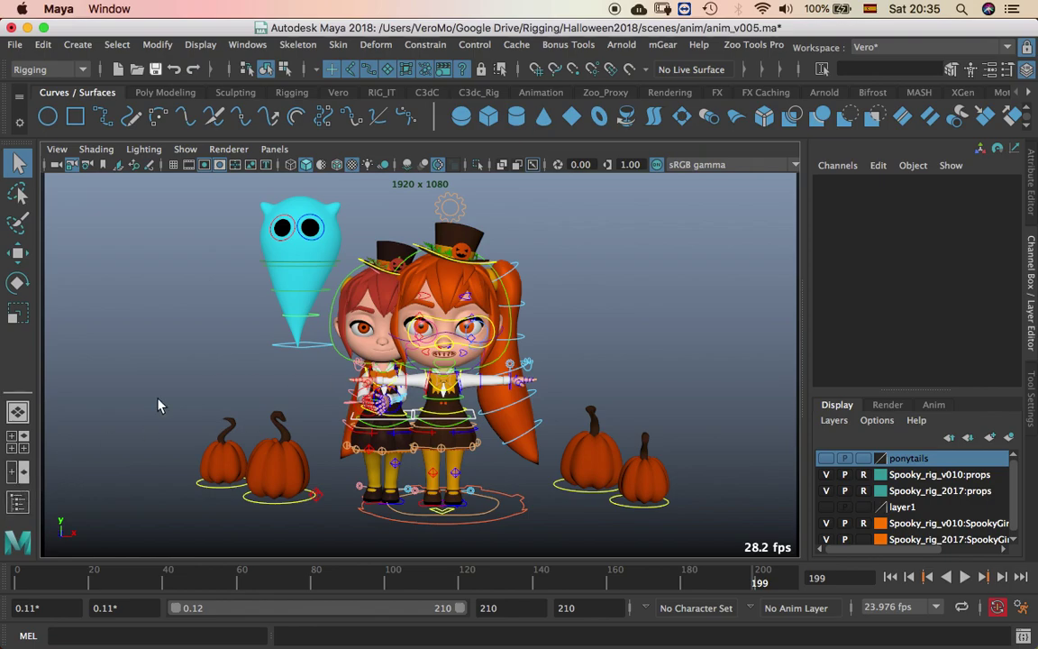
scroll(642, 413, up, 10)
scroll(644, 387, down, 10)
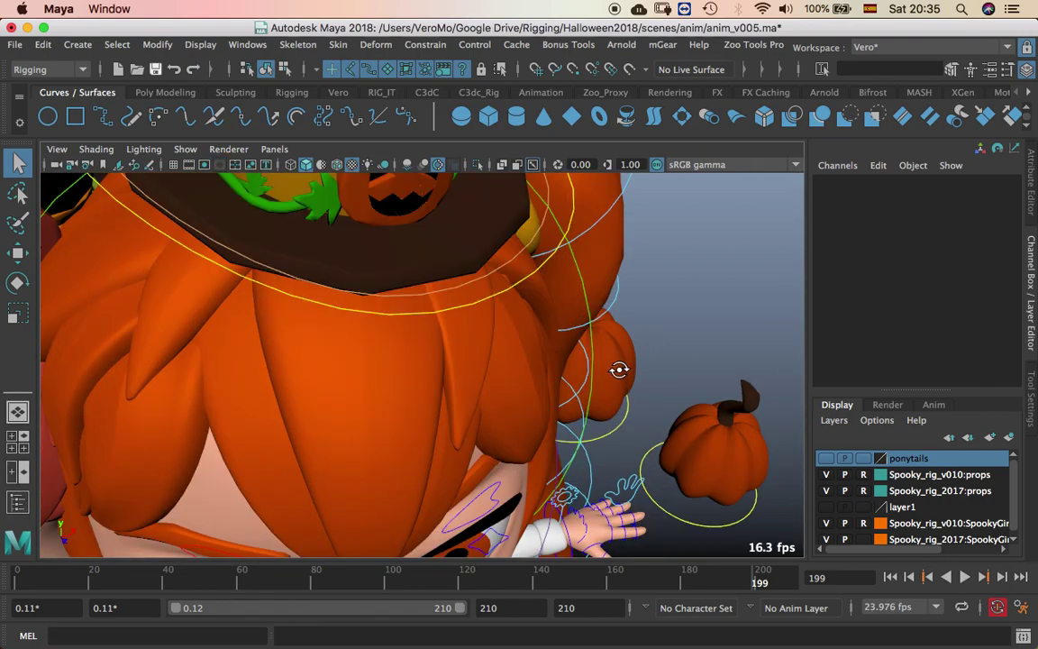
- Select the Spooky_rig_2017 root control and move it along X to about 25.4, clear of the other rig
scroll(458, 411, down, 5)
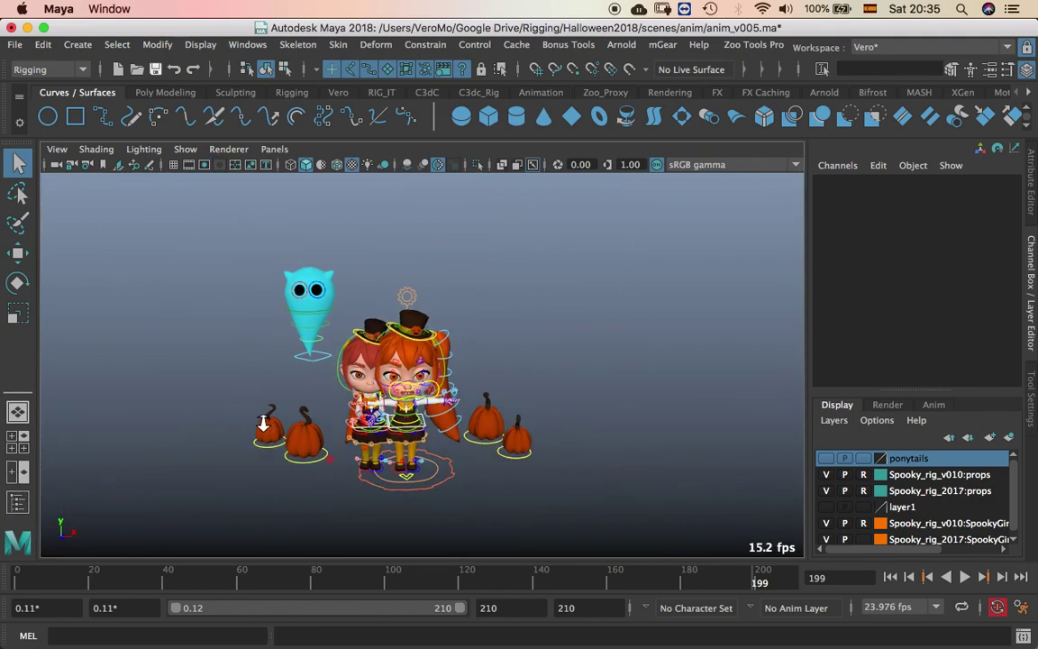
click(451, 482)
key(w)
drag(455, 476, 689, 475)
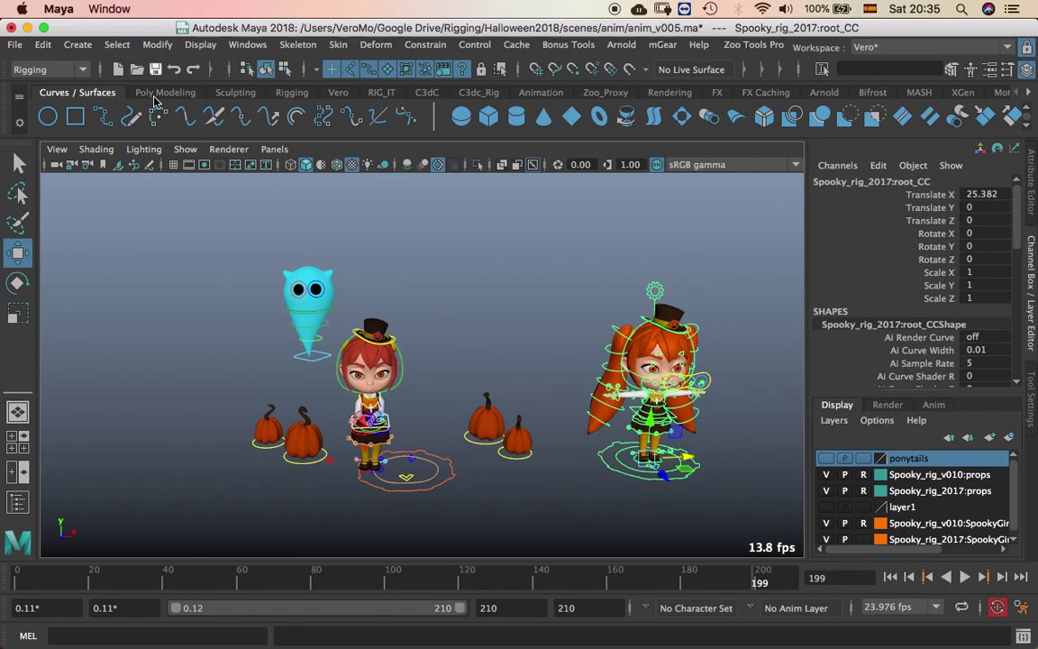
- Import spooky_anim.anim from the anim folder onto the selected root control, with the animation range set to Override to Match Source
click(14, 45)
click(69, 225)
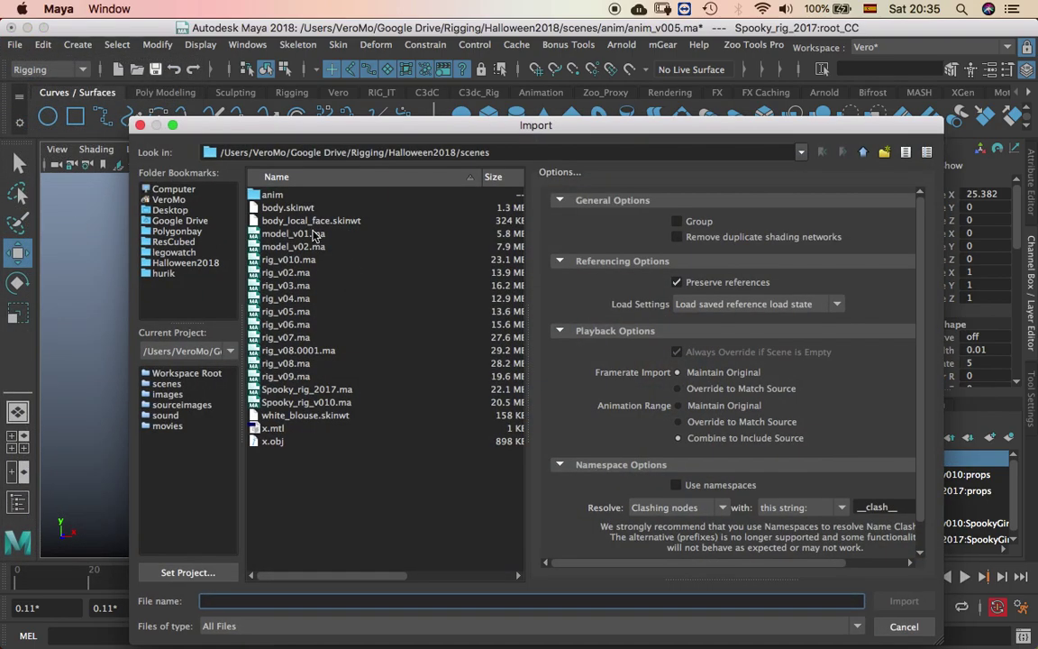
double_click(260, 193)
click(283, 260)
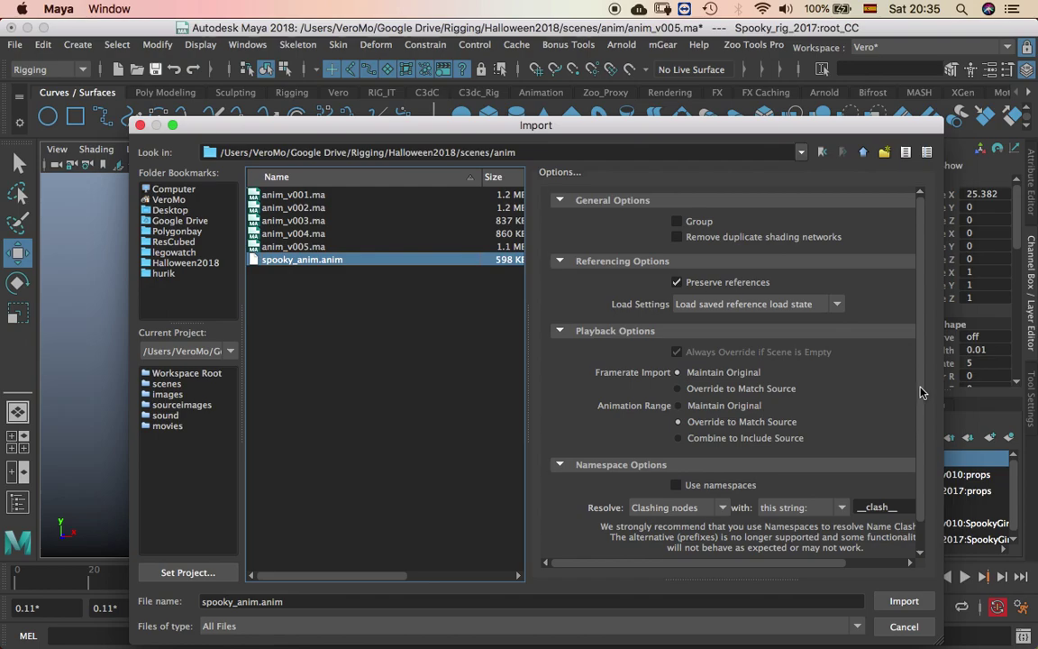
drag(921, 392, 919, 501)
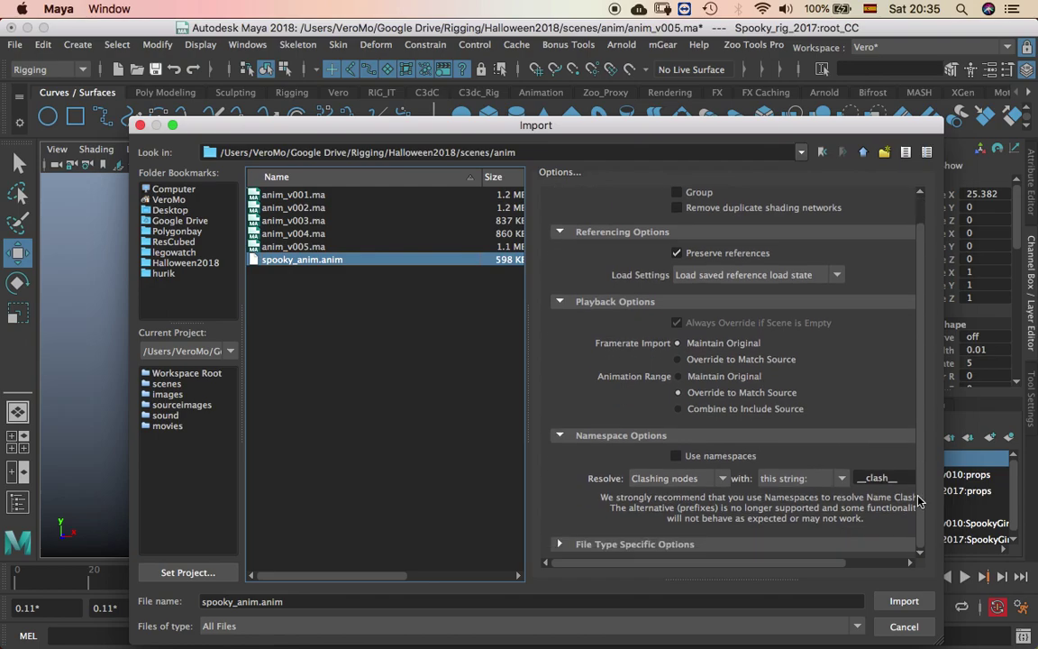
click(903, 602)
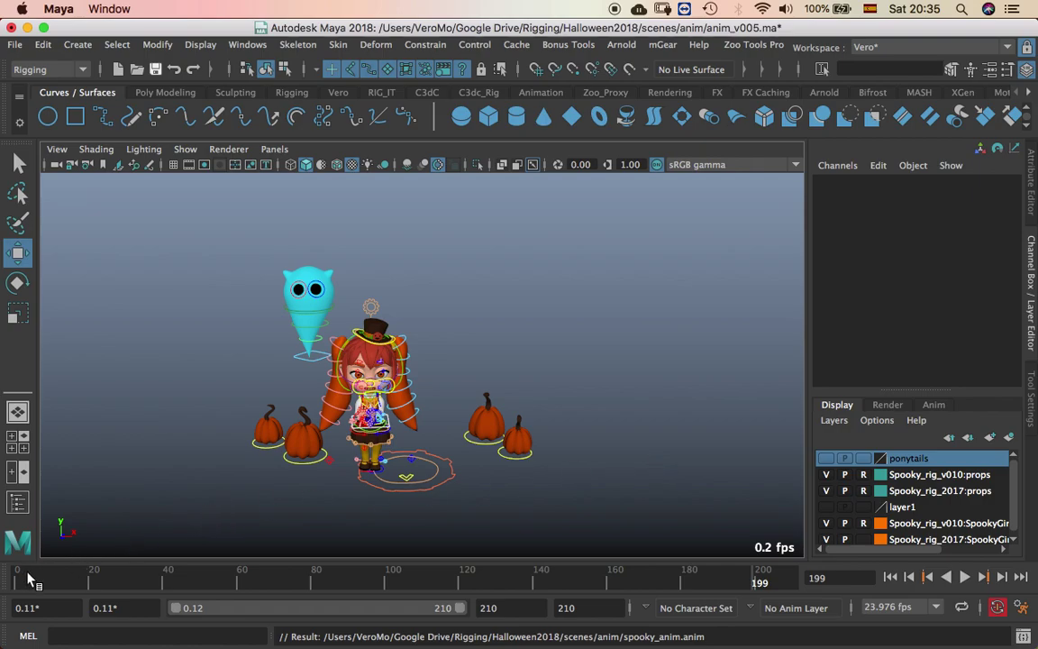
- Check the imported animation on the Spooky_rig_2017 rig by jumping to an early frame and playing the timeline
click(27, 577)
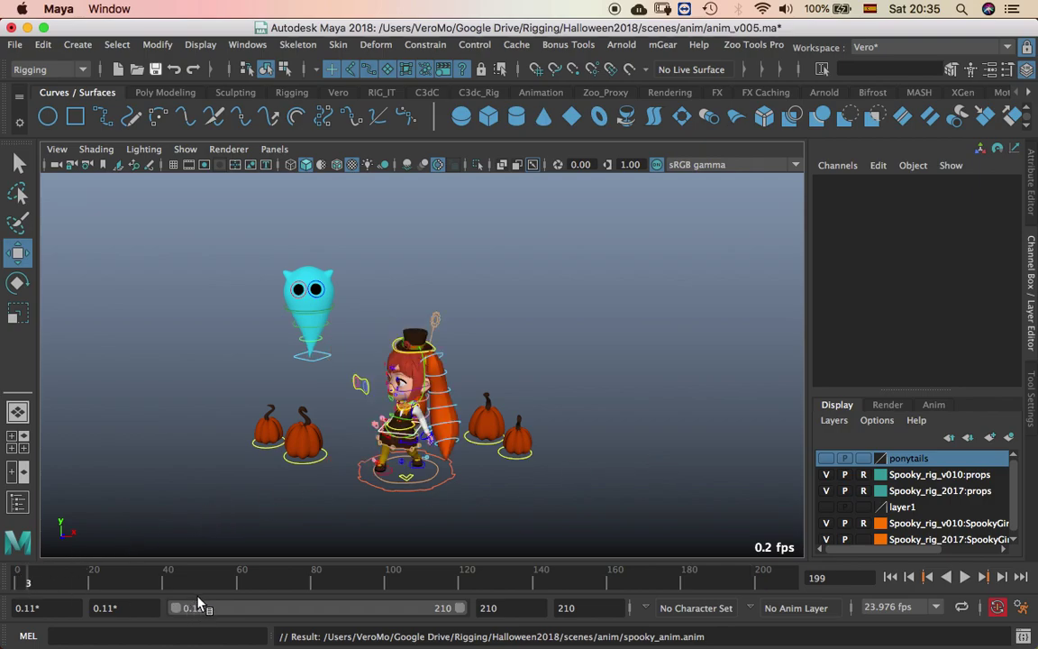
click(448, 584)
key(alt+v)
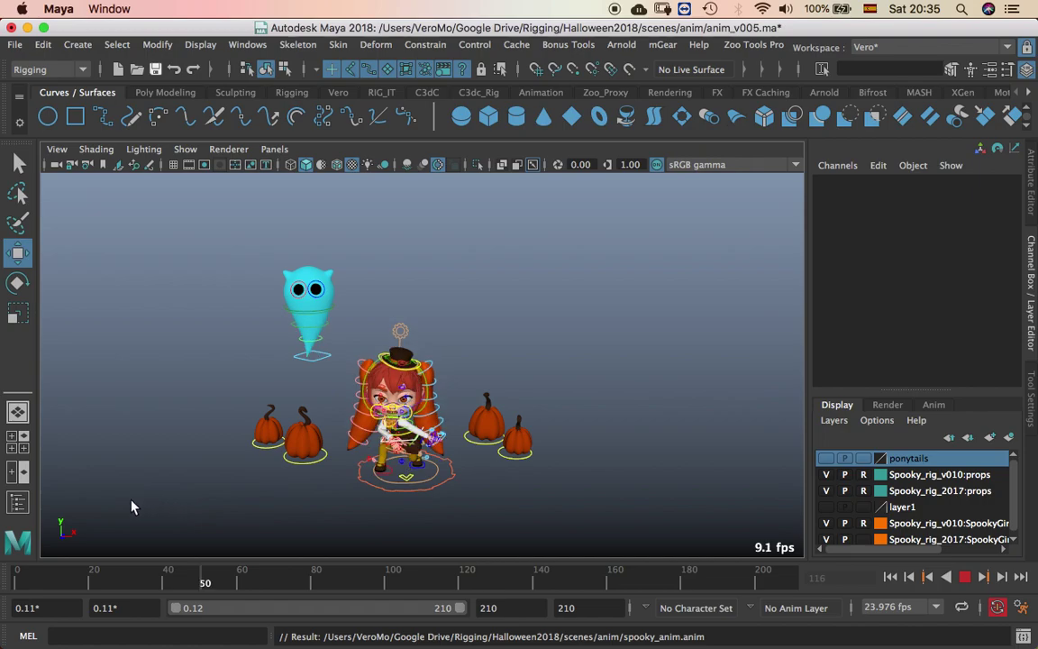
key(alt+v)
- Unload the Spooky_rig_v010 reference in the Reference Editor and keep the timeline at its starting frame
click(14, 45)
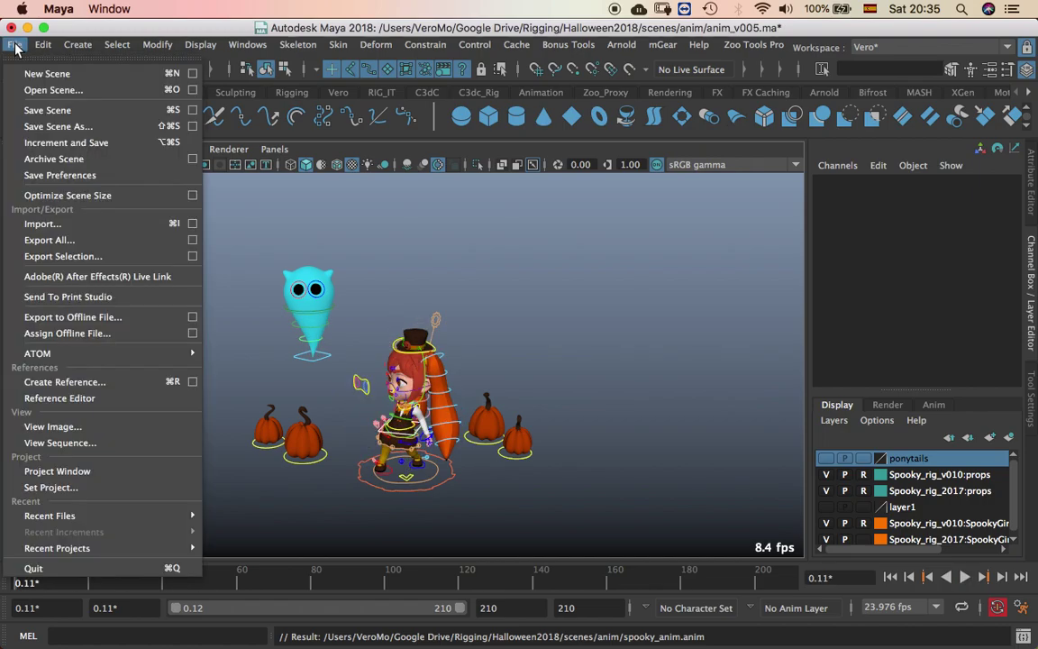
click(149, 399)
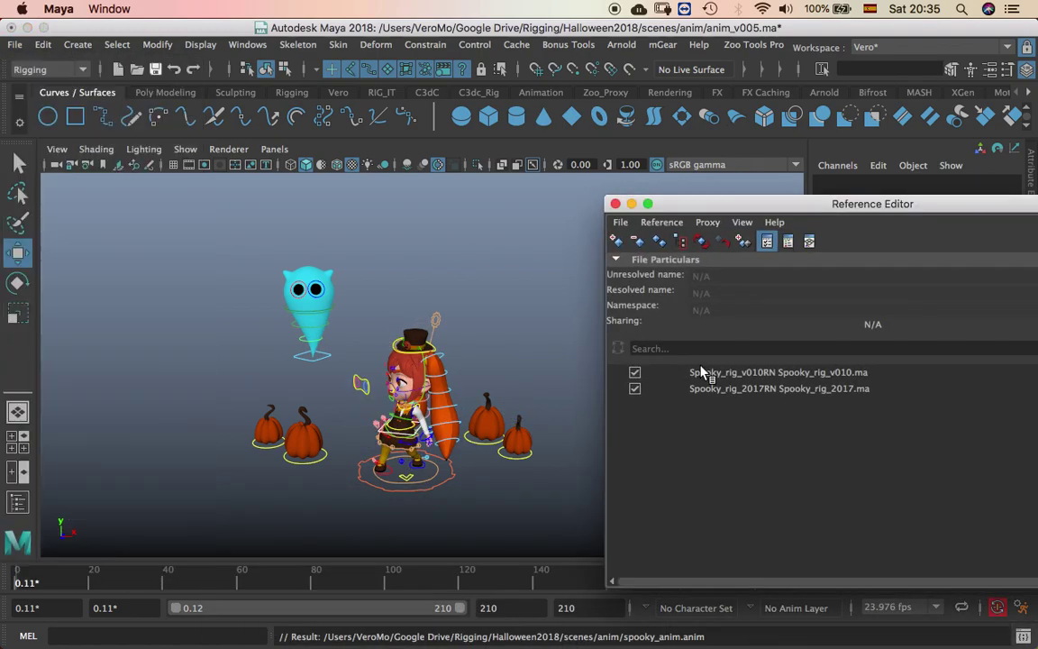
click(739, 372)
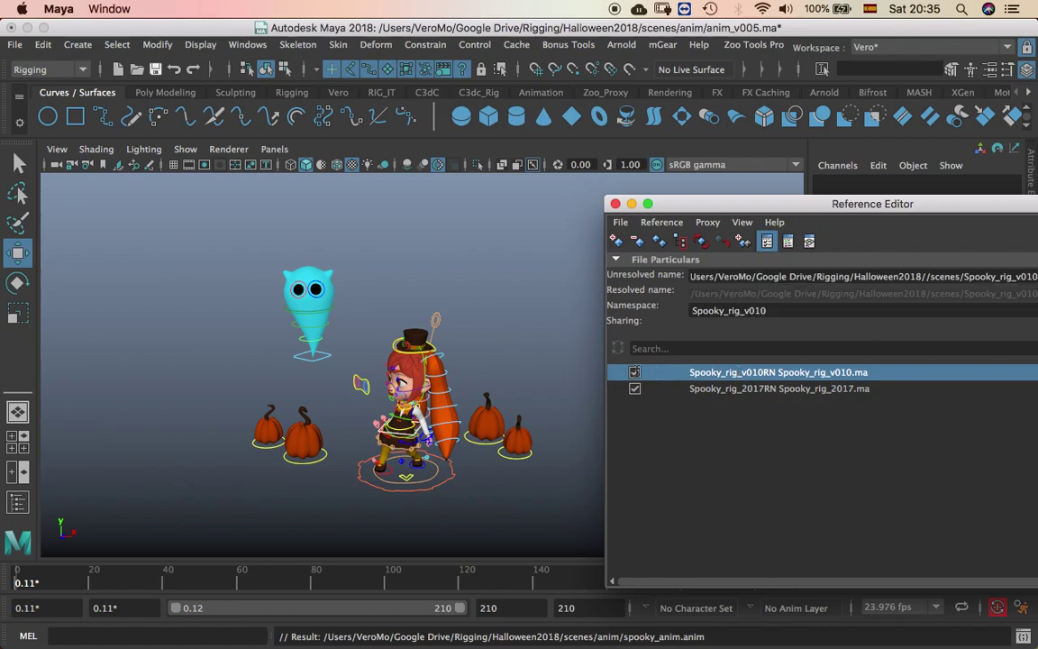
click(635, 373)
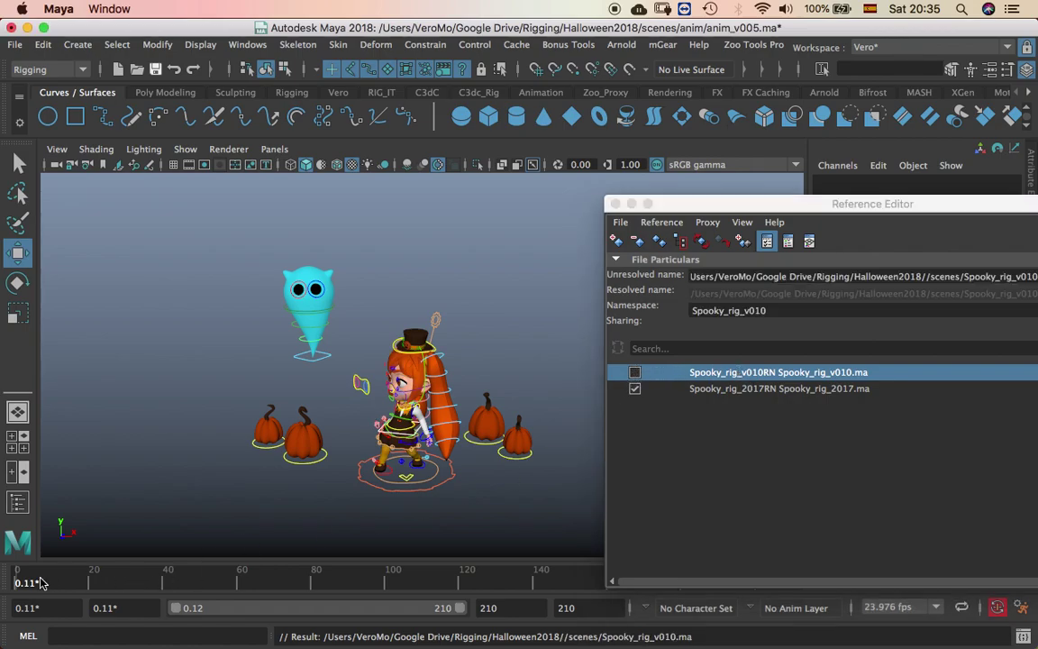
mouse_move(20, 581)
mouse_down()
mouse_move(419, 587)
mouse_move(498, 601)
mouse_move(18, 582)
mouse_up()
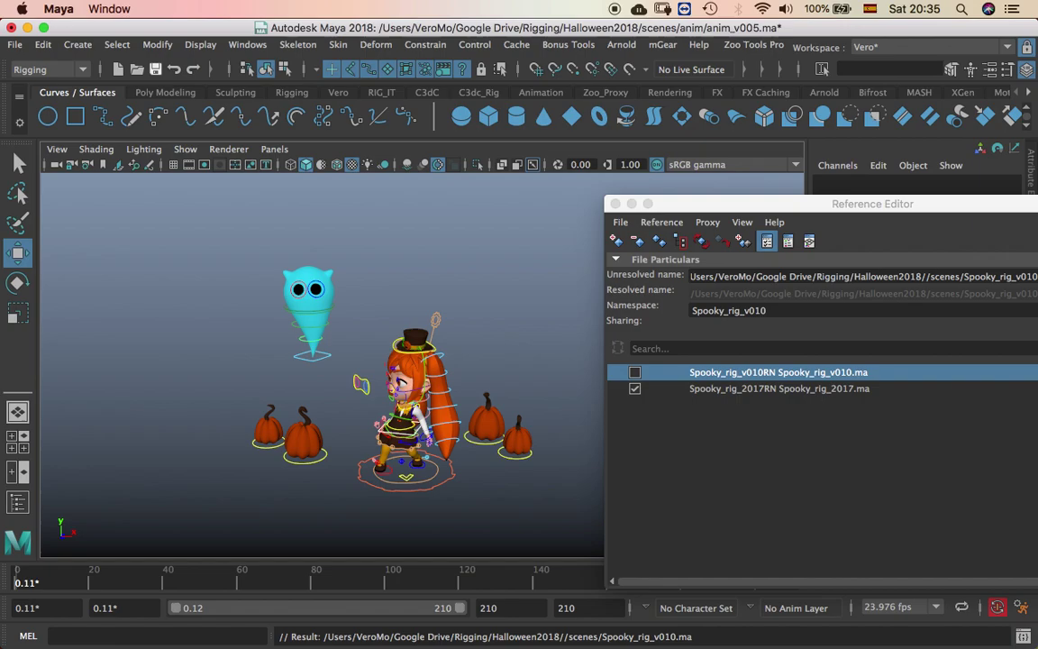